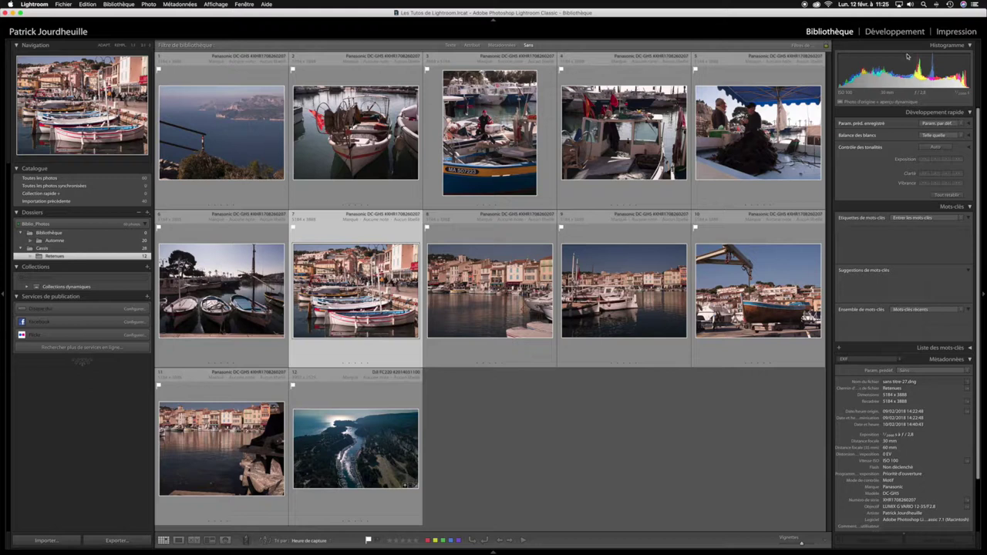
Open the Cassis harbour boats photo in the Develop module.
{"action": "key", "text": "super+j"}
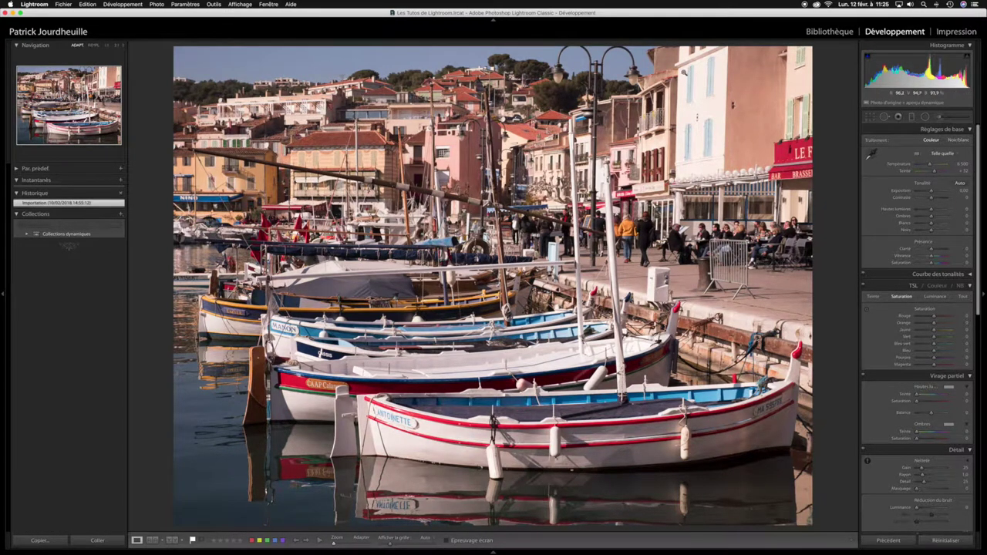
{"action": "left_click", "coordinate": [701, 116]}
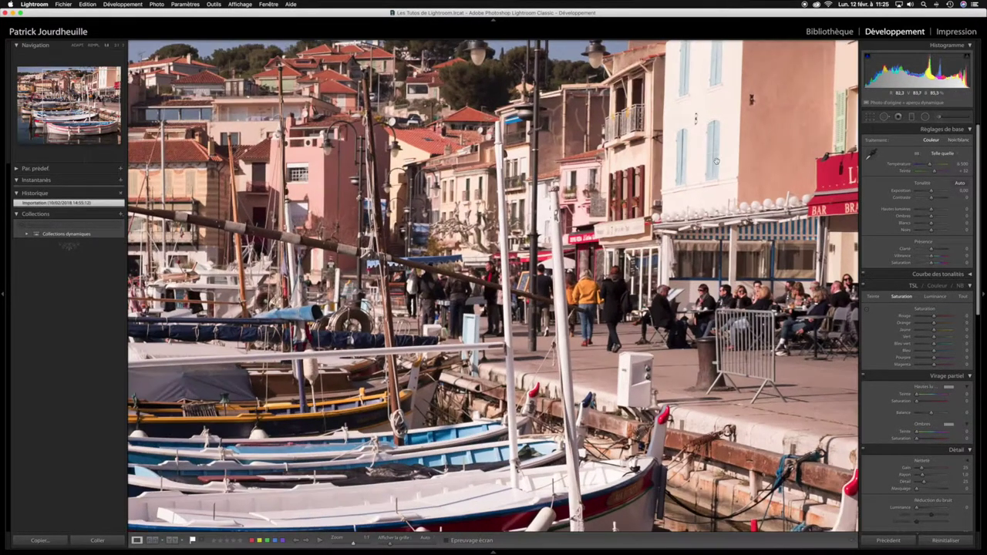
{"action": "scroll", "coordinate": [690, 197], "scroll_direction": "up", "scroll_amount": 3}
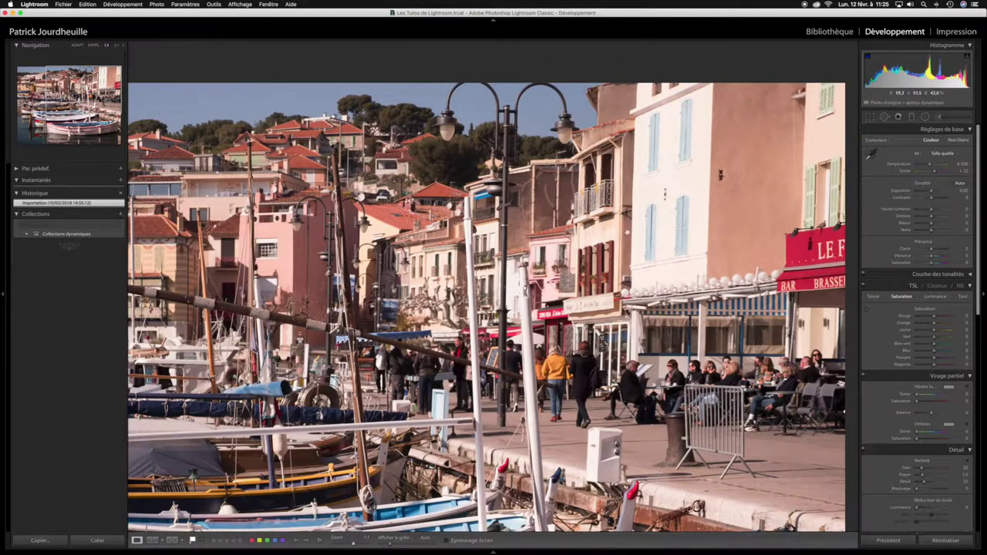
{"action": "scroll", "coordinate": [625, 235], "scroll_direction": "down", "scroll_amount": 2}
{"action": "scroll", "coordinate": [629, 226], "scroll_direction": "down", "scroll_amount": 3}
{"action": "scroll", "coordinate": [685, 124], "scroll_direction": "down", "scroll_amount": 5}
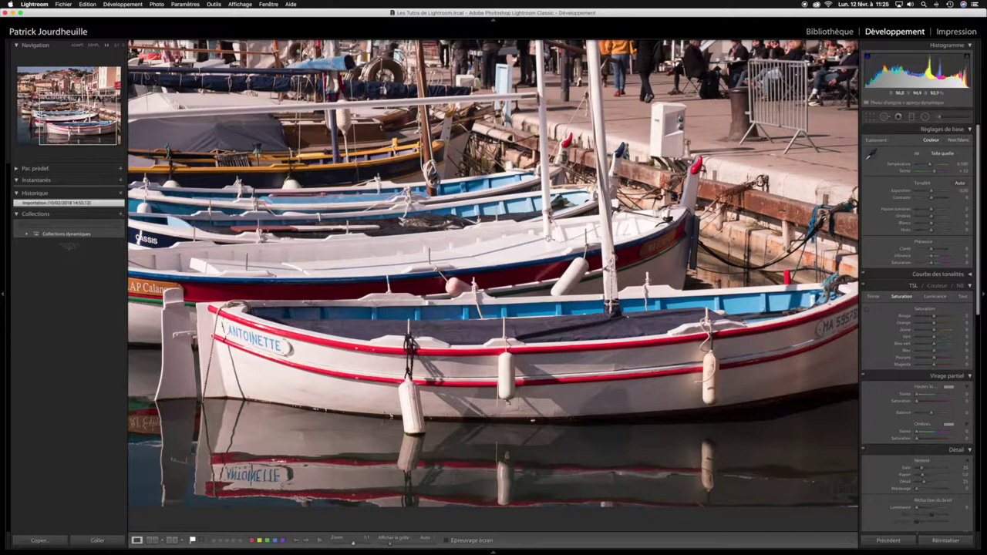
{"action": "left_click", "coordinate": [461, 251]}
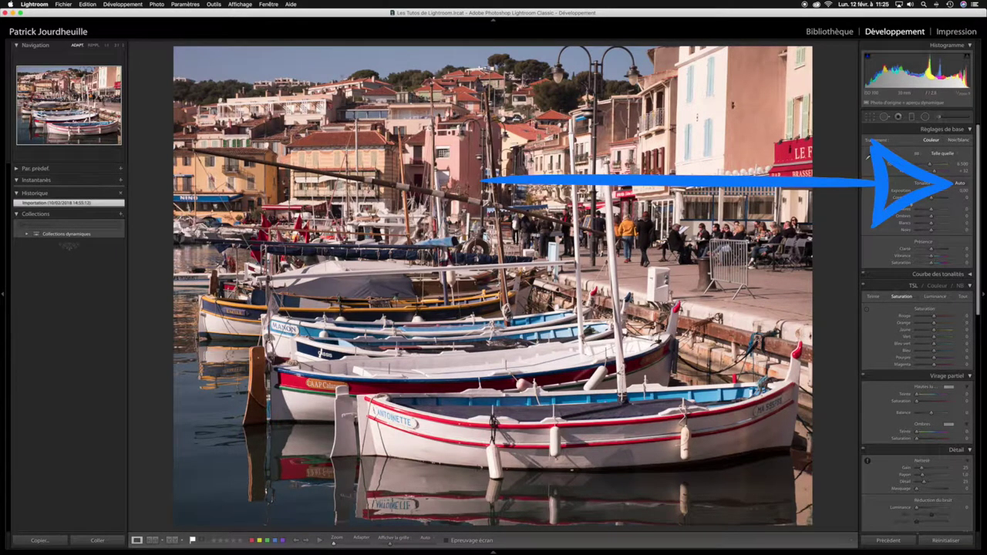
Apply auto tone, then set exposure +0.80, contrast -4 and vibrance +27.
{"action": "left_click", "coordinate": [961, 184]}
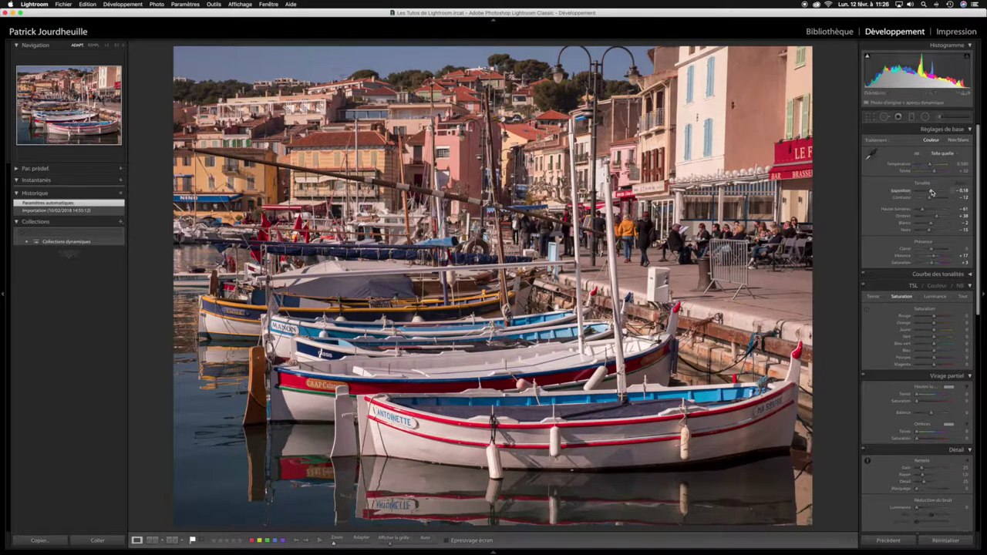
{"action": "left_click_drag", "start_coordinate": [932, 192], "coordinate": [934, 193]}
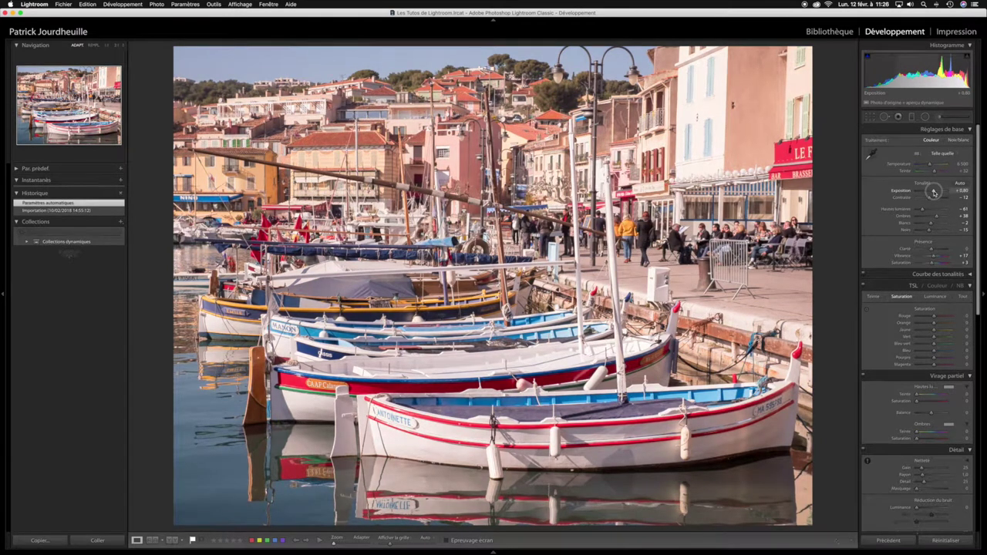
{"action": "left_click_drag", "start_coordinate": [930, 199], "coordinate": [932, 198]}
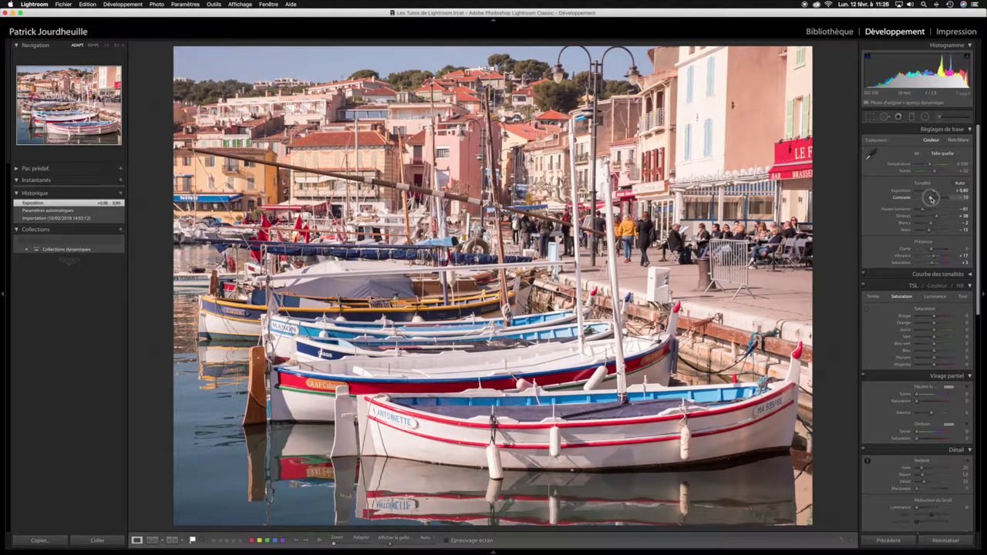
{"action": "left_click", "coordinate": [934, 258]}
{"action": "left_click_drag", "start_coordinate": [933, 257], "coordinate": [935, 258]}
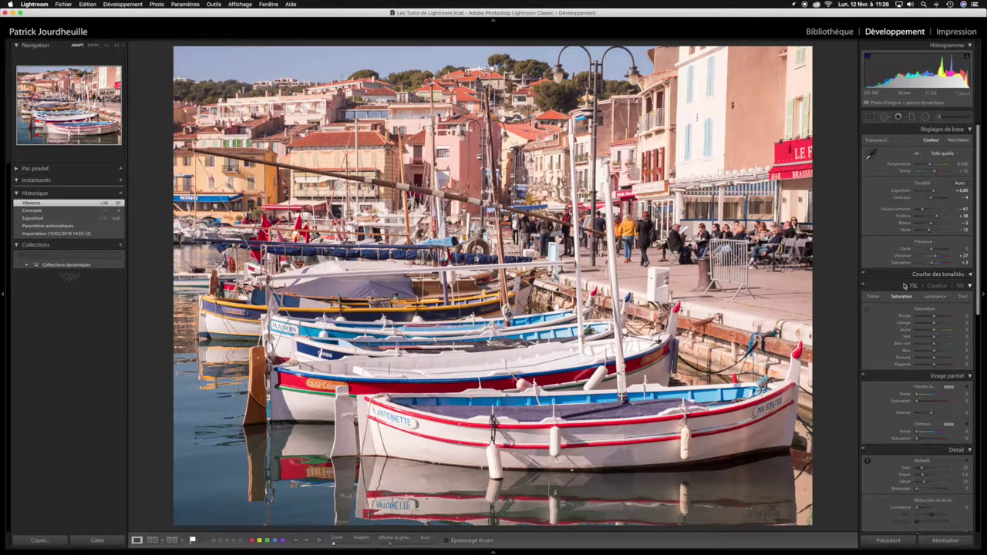
{"action": "scroll", "coordinate": [904, 285], "scroll_direction": "down", "scroll_amount": 3}
Raise Dehaze to +37 for a crisper, punchier harbour photo.
{"action": "scroll", "coordinate": [898, 292], "scroll_direction": "down", "scroll_amount": 5}
{"action": "scroll", "coordinate": [896, 294], "scroll_direction": "down", "scroll_amount": 3}
{"action": "scroll", "coordinate": [896, 294], "scroll_direction": "down", "scroll_amount": 2}
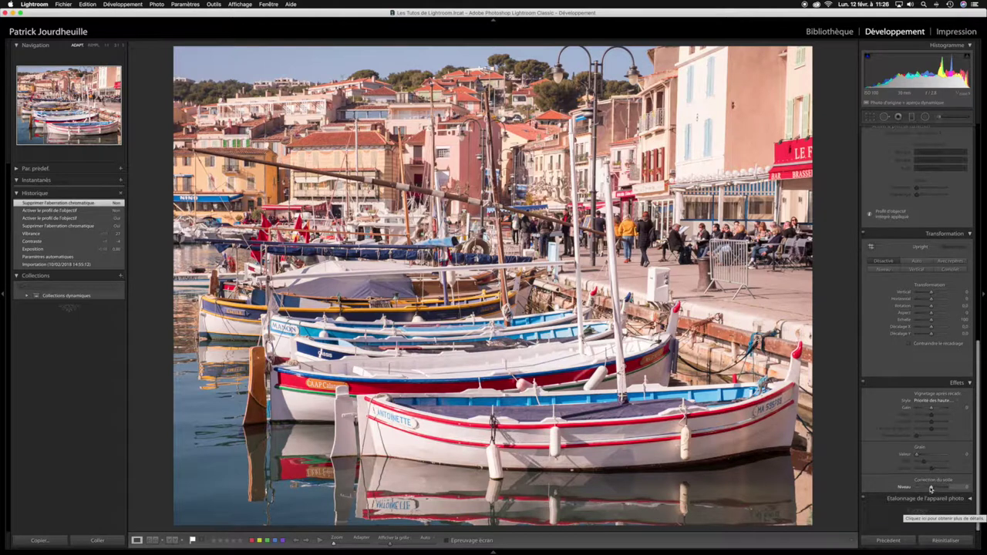
{"action": "left_click_drag", "start_coordinate": [932, 489], "coordinate": [938, 489]}
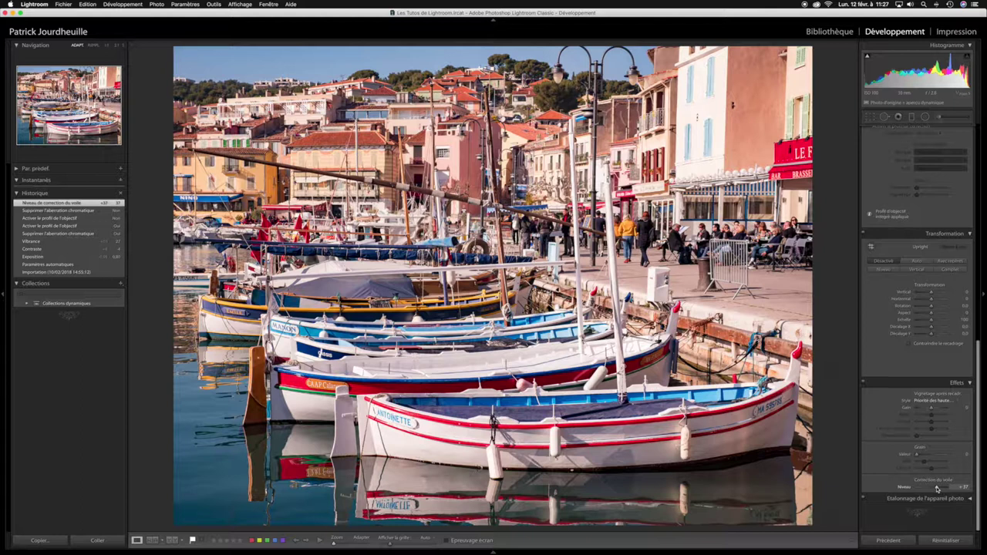
{"action": "scroll", "coordinate": [938, 489], "scroll_direction": "up", "scroll_amount": 5}
{"action": "scroll", "coordinate": [937, 489], "scroll_direction": "up", "scroll_amount": 5}
{"action": "scroll", "coordinate": [937, 490], "scroll_direction": "up", "scroll_amount": 5}
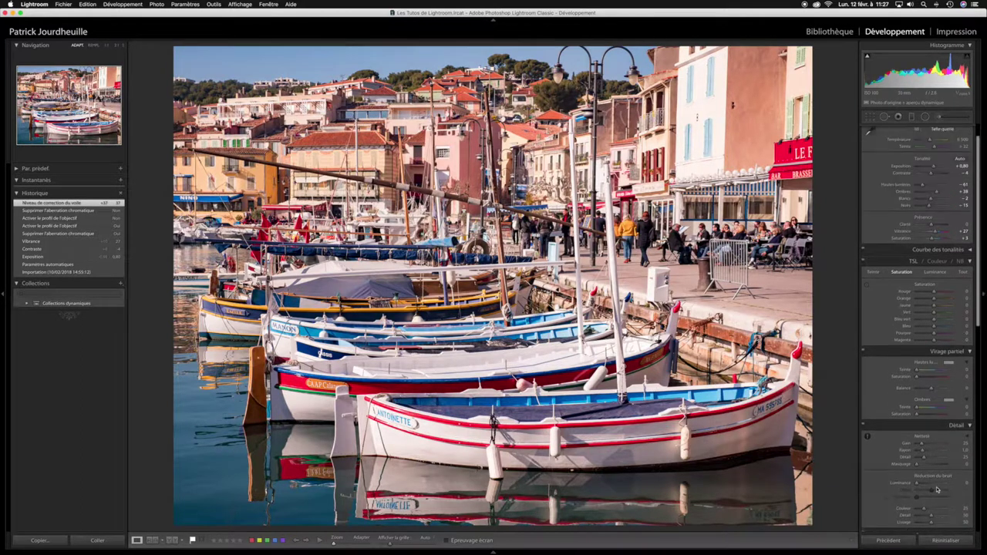
{"action": "scroll", "coordinate": [937, 489], "scroll_direction": "up", "scroll_amount": 5}
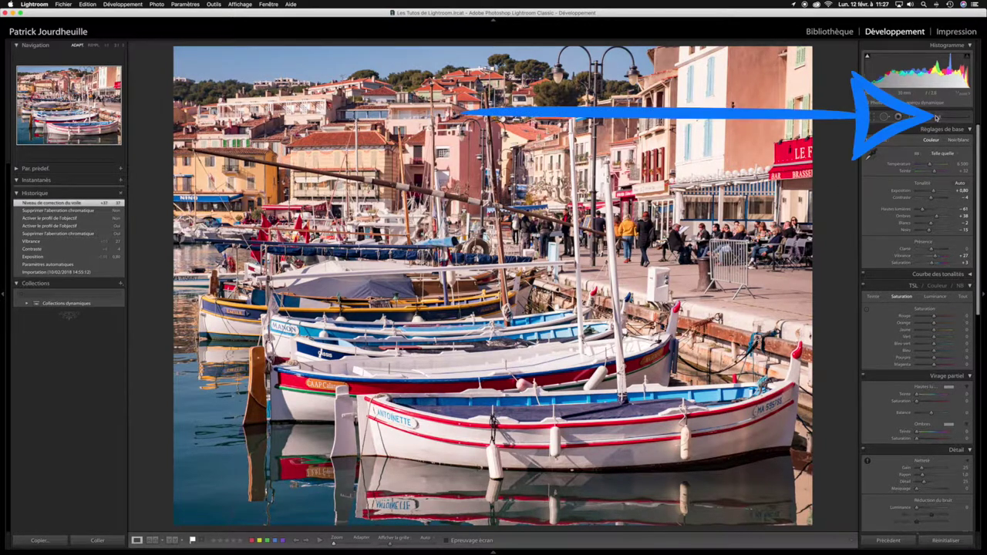
Start the Adjustment Brush and reduce its size to about 8.
{"action": "left_click", "coordinate": [940, 120]}
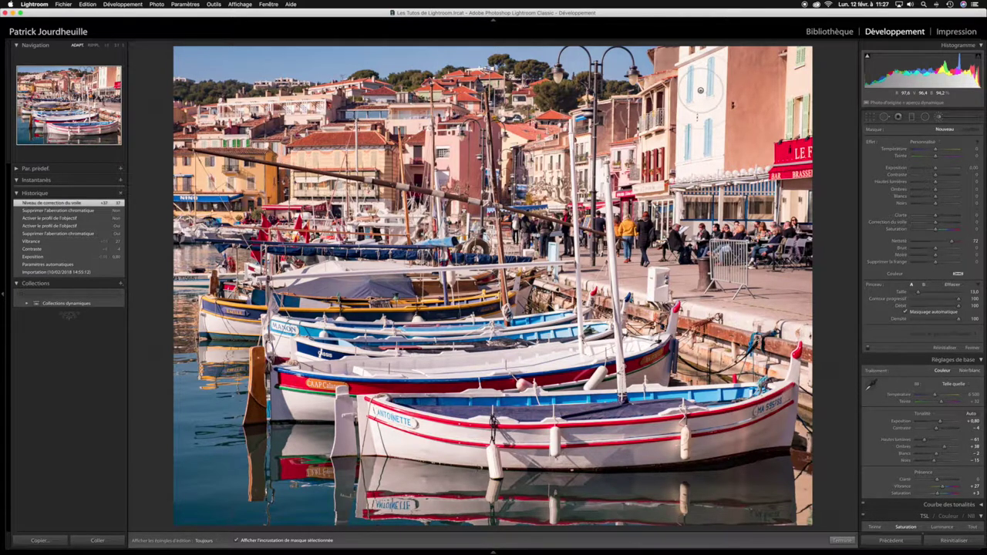
{"action": "scroll", "coordinate": [700, 90], "scroll_direction": "down", "scroll_amount": 2}
{"action": "scroll", "coordinate": [700, 91], "scroll_direction": "down", "scroll_amount": 1}
{"action": "scroll", "coordinate": [701, 91], "scroll_direction": "down", "scroll_amount": 1}
{"action": "scroll", "coordinate": [701, 91], "scroll_direction": "down", "scroll_amount": 1}
Paint three mask strokes over the pale building facade, with edit pins hidden.
{"action": "key", "text": "h"}
{"action": "mouse_move", "coordinate": [696, 115]}
{"action": "left_mouse_down"}
{"action": "mouse_move", "coordinate": [702, 166]}
{"action": "mouse_move", "coordinate": [718, 73]}
{"action": "mouse_move", "coordinate": [689, 53]}
{"action": "left_mouse_up"}
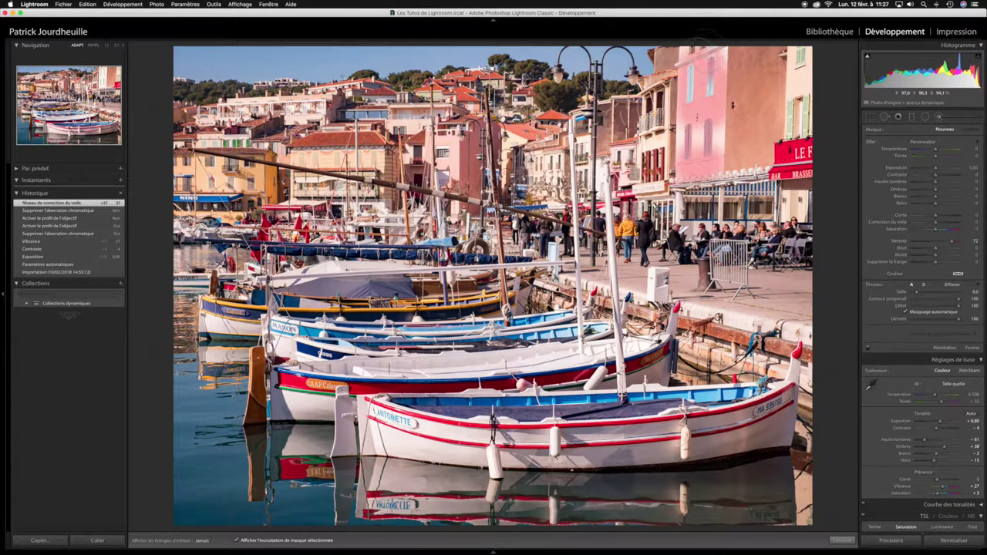
{"action": "mouse_move", "coordinate": [717, 123]}
{"action": "left_mouse_down"}
{"action": "mouse_move", "coordinate": [687, 143]}
{"action": "mouse_move", "coordinate": [683, 127]}
{"action": "left_mouse_up"}
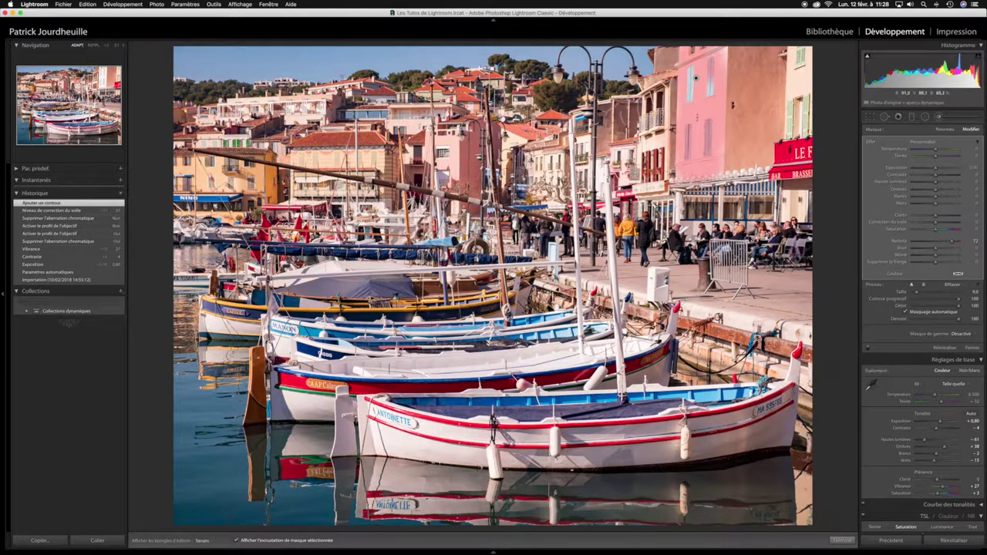
{"action": "left_click_drag", "start_coordinate": [687, 123], "coordinate": [690, 135]}
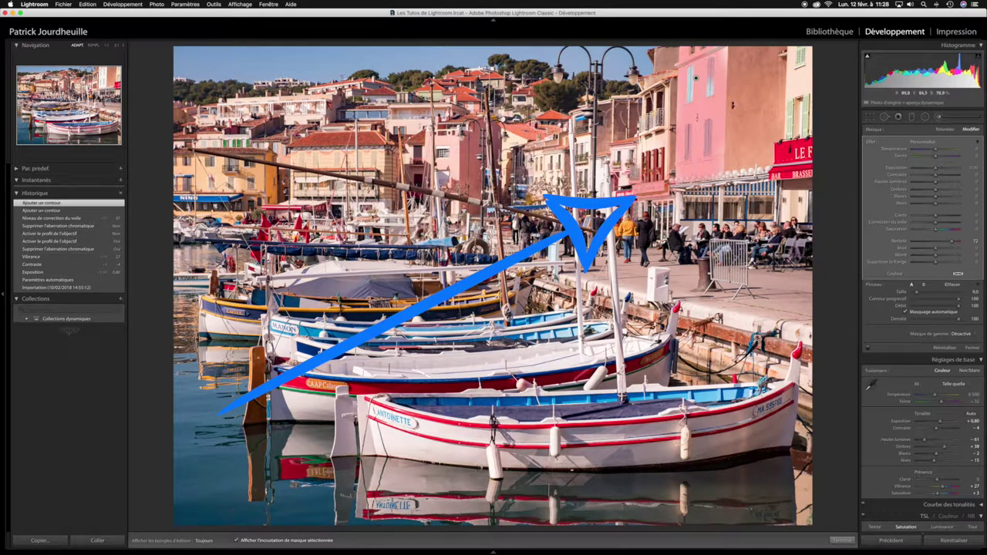
Erase stray mask near the facade edge and café awning, then hide the mask overlay.
{"action": "key", "text": "alt"}
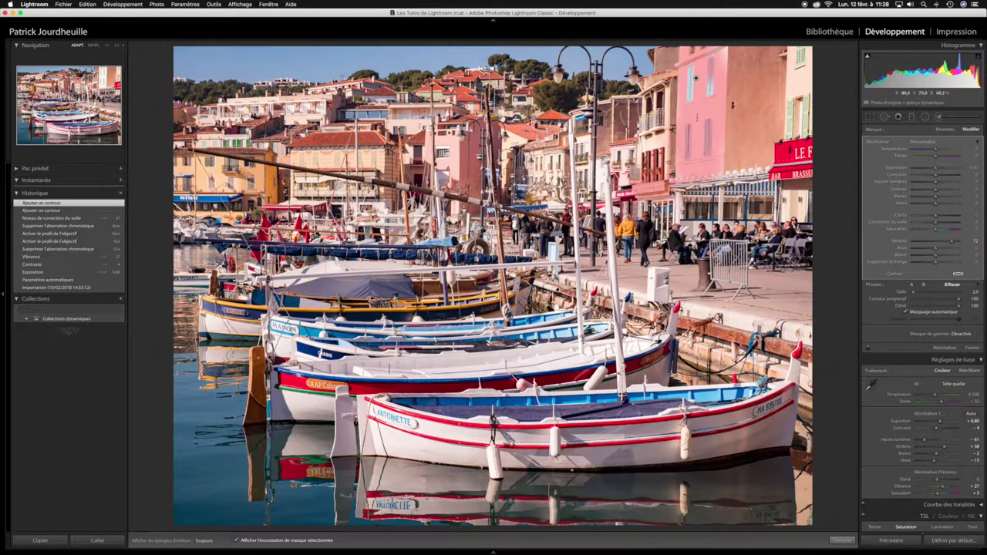
{"action": "key", "text": "h"}
{"action": "left_click_drag", "start_coordinate": [656, 196], "coordinate": [668, 185]}
{"action": "key", "text": "h"}
{"action": "left_click_drag", "start_coordinate": [652, 199], "coordinate": [667, 197]}
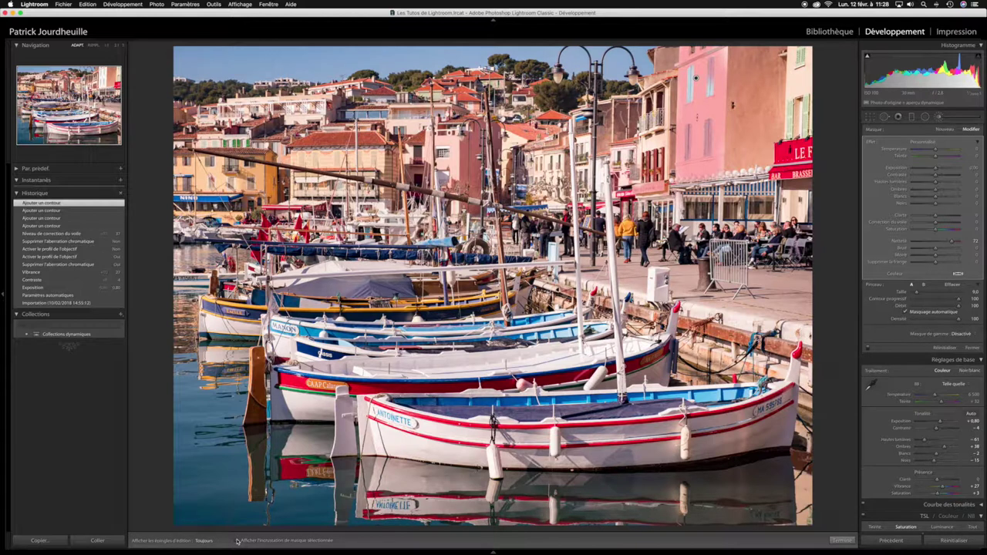
{"action": "left_click", "coordinate": [237, 541]}
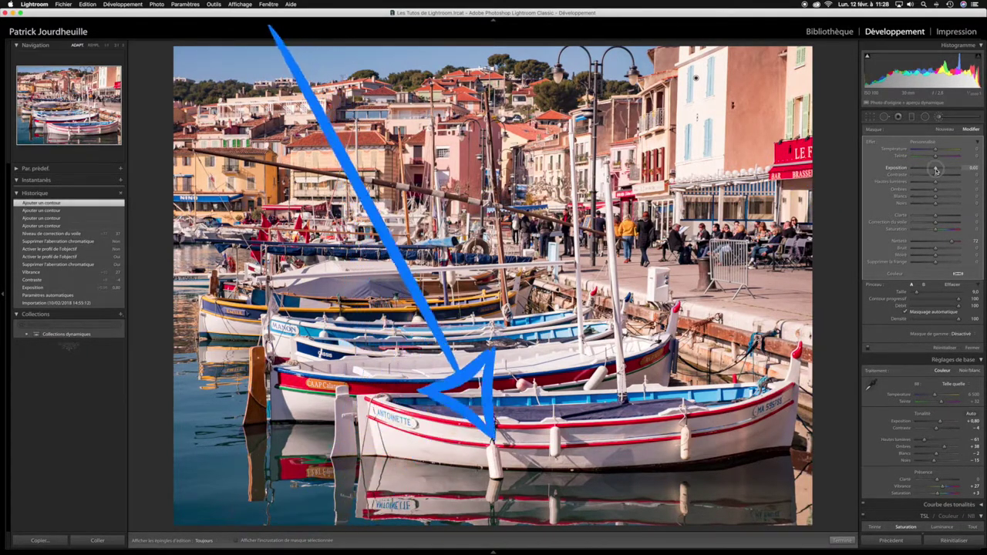
Lower the facade mask exposure to about -1.57.
{"action": "left_click_drag", "start_coordinate": [934, 170], "coordinate": [929, 170]}
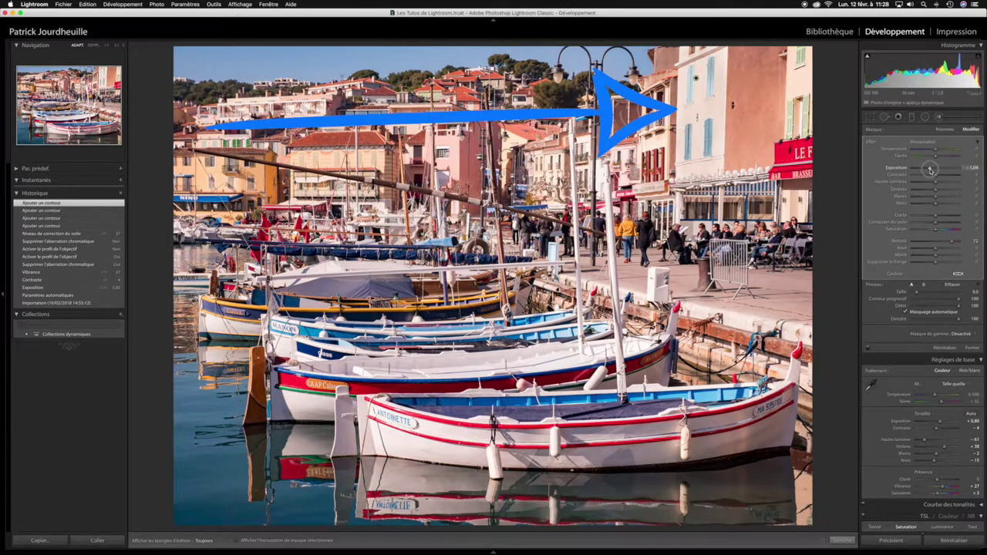
{"action": "left_click_drag", "start_coordinate": [928, 170], "coordinate": [929, 170]}
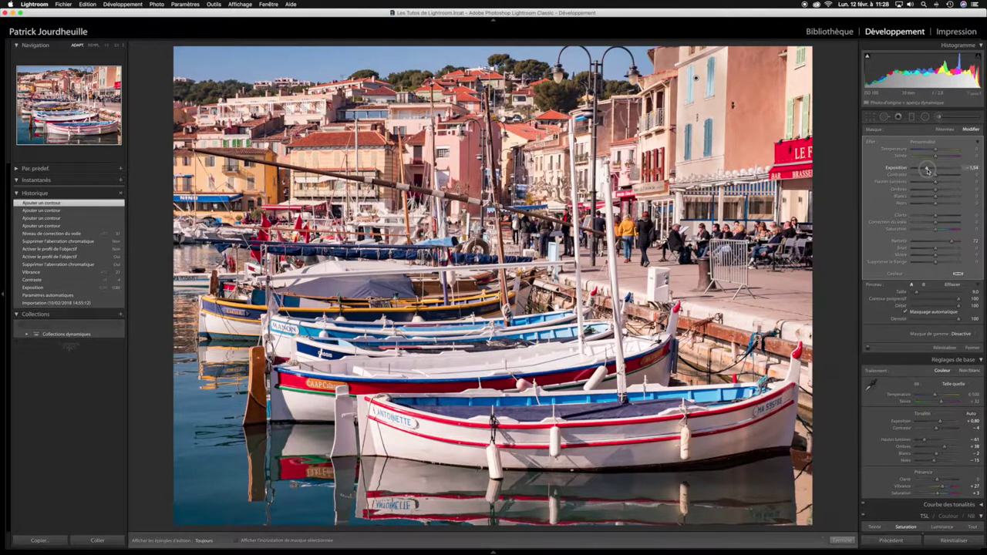
{"action": "left_click_drag", "start_coordinate": [928, 170], "coordinate": [928, 171]}
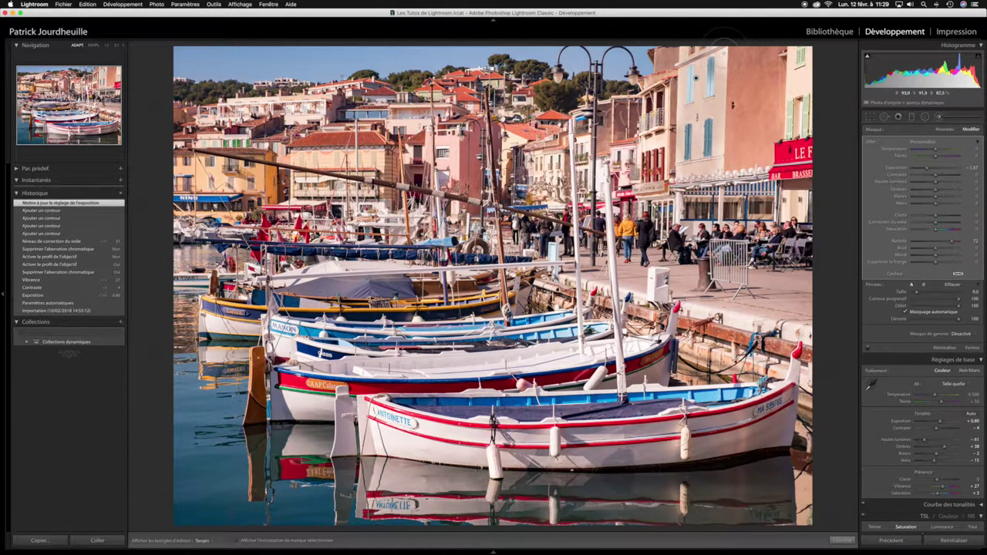
Paint extra darkening strokes on the facade, then close the brush settings.
{"action": "left_click_drag", "start_coordinate": [722, 54], "coordinate": [707, 100]}
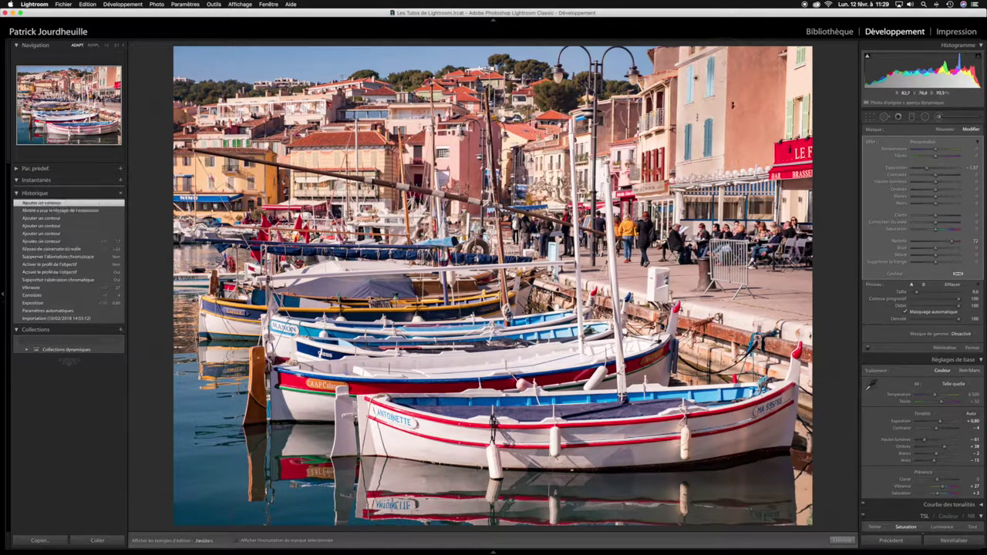
{"action": "key", "text": "h"}
{"action": "left_click", "coordinate": [696, 78]}
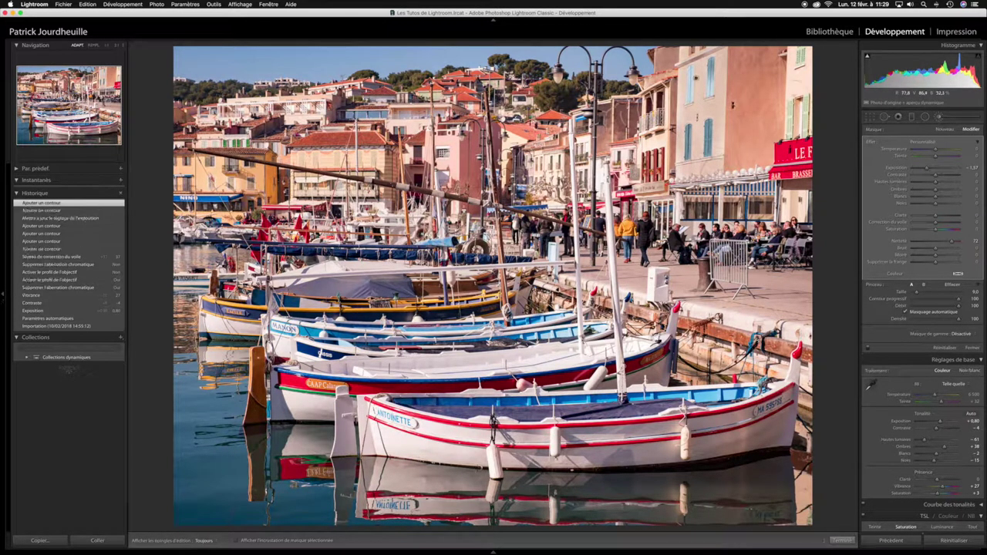
{"action": "left_click", "coordinate": [696, 78]}
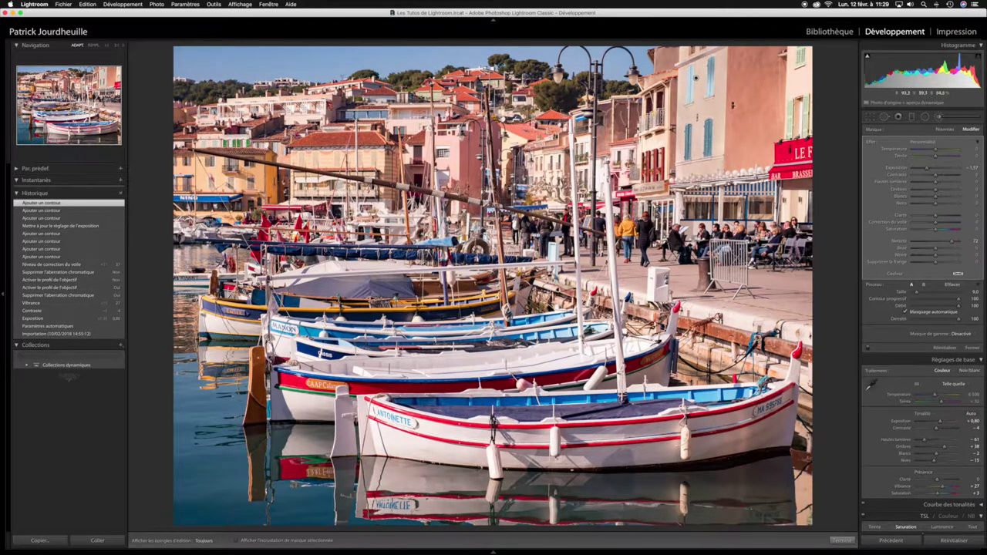
{"action": "left_click", "coordinate": [939, 118]}
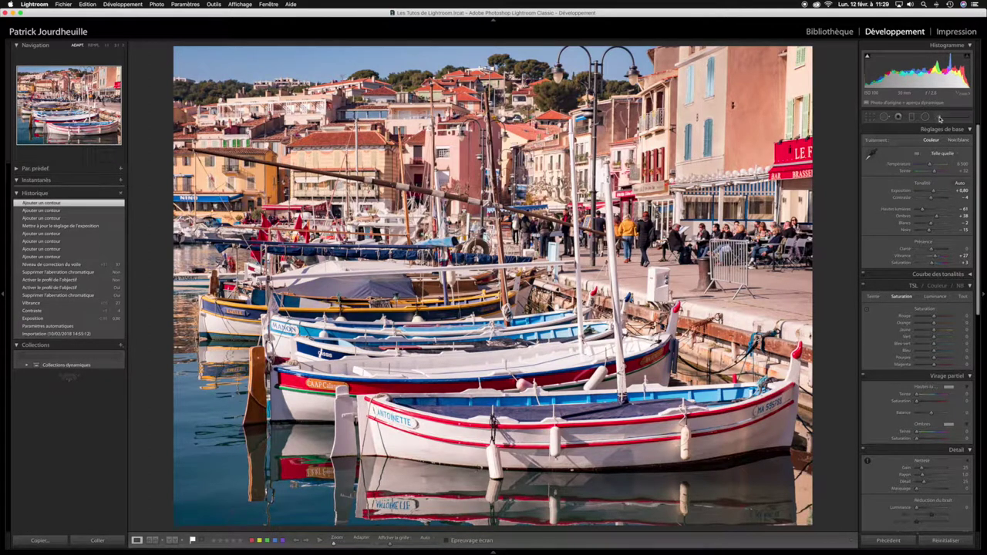
Select the facade mask pin, shift it slightly, and restart the brush for a new mask.
{"action": "left_click", "coordinate": [940, 117]}
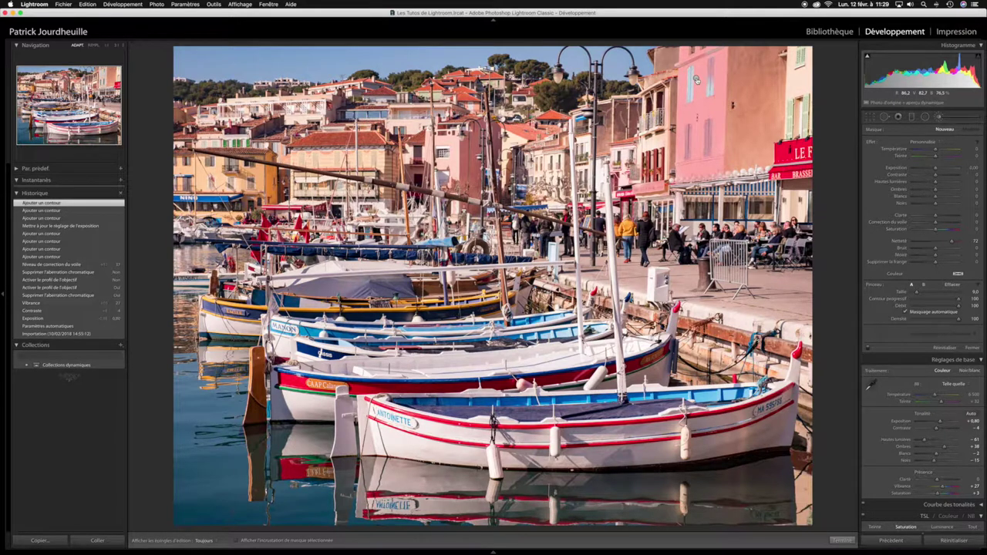
{"action": "left_click", "coordinate": [696, 80]}
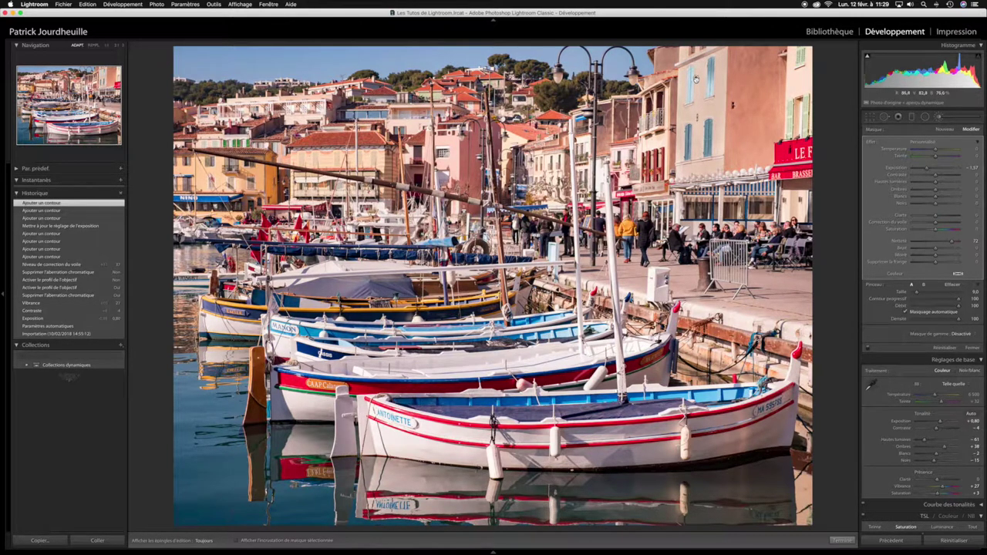
{"action": "left_click_drag", "start_coordinate": [695, 80], "coordinate": [696, 80]}
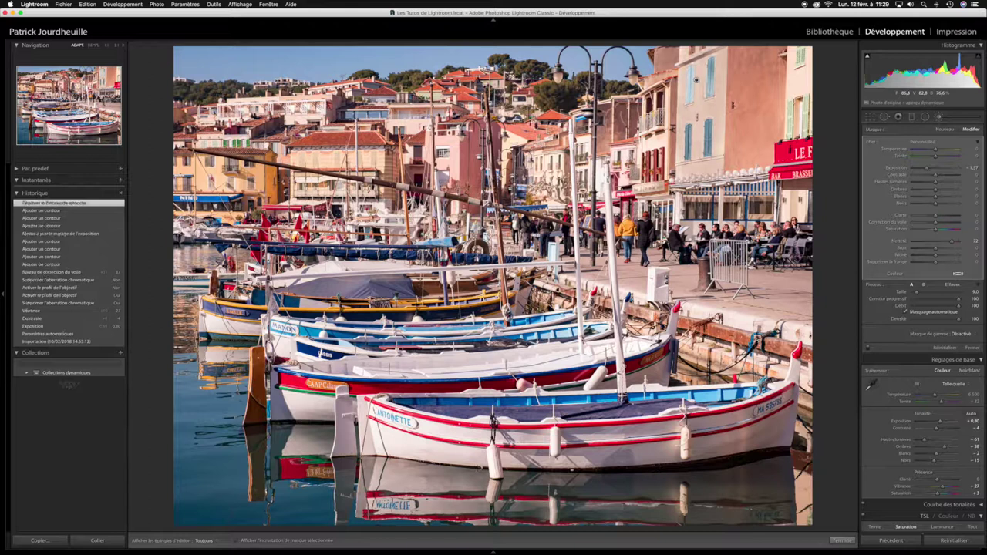
{"action": "left_click", "coordinate": [938, 117]}
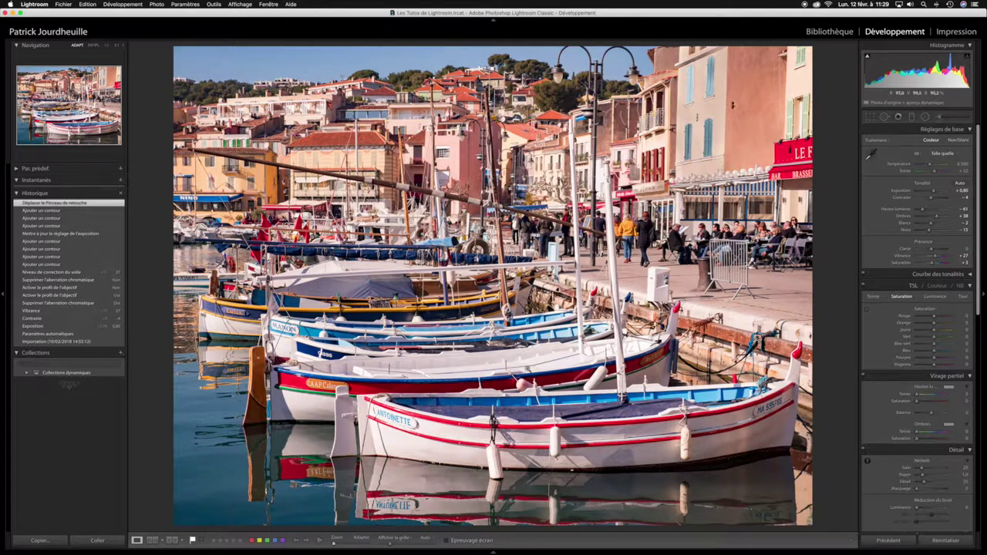
{"action": "left_click", "coordinate": [940, 118]}
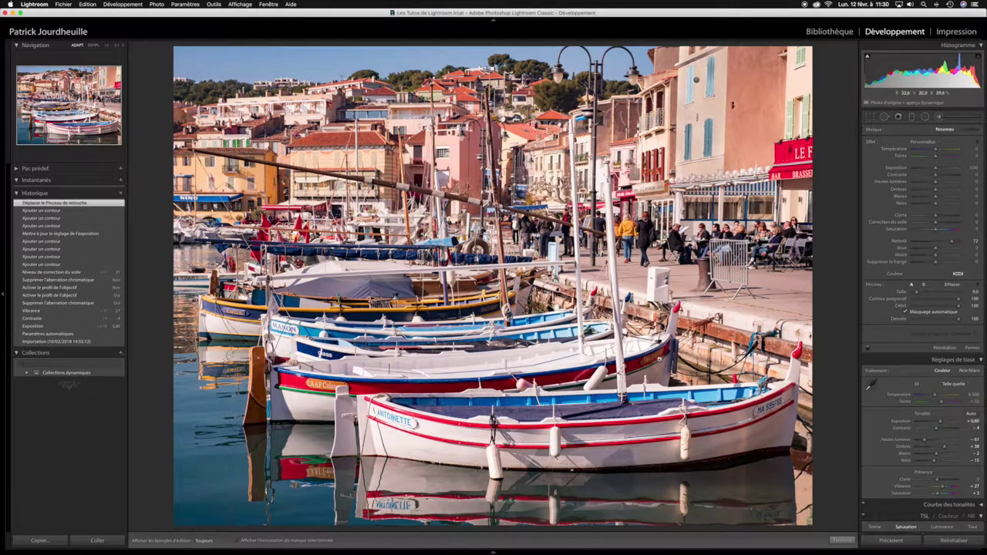
With brush size 4 and overlay shown, paint the red-and-white hull and Antoinette's bow.
{"action": "scroll", "coordinate": [427, 362], "scroll_direction": "down", "scroll_amount": 1}
{"action": "key", "text": "o"}
{"action": "key", "text": "h"}
{"action": "key", "text": "h"}
{"action": "mouse_move", "coordinate": [400, 371]}
{"action": "left_mouse_down"}
{"action": "mouse_move", "coordinate": [599, 355]}
{"action": "mouse_move", "coordinate": [555, 347]}
{"action": "left_mouse_up"}
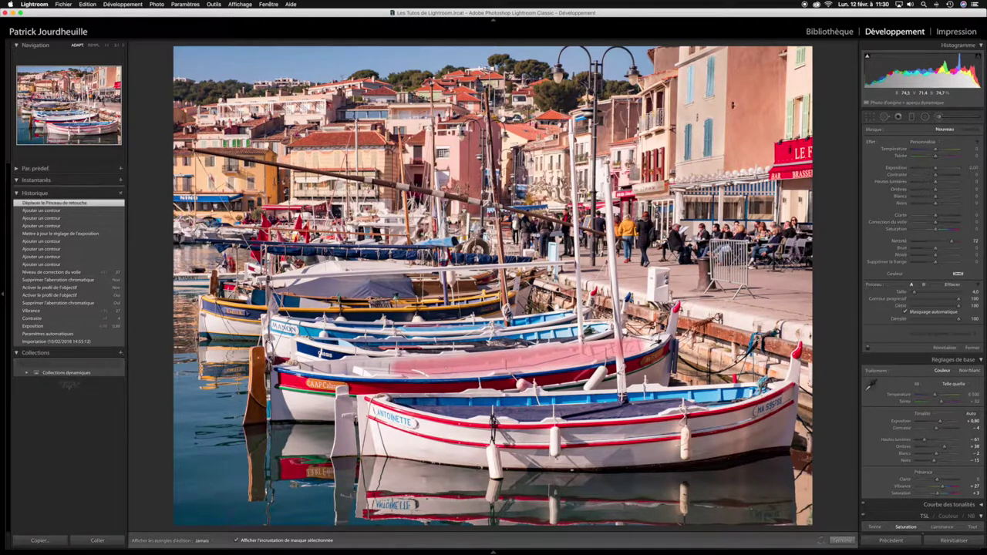
{"action": "left_click_drag", "start_coordinate": [540, 378], "coordinate": [531, 380]}
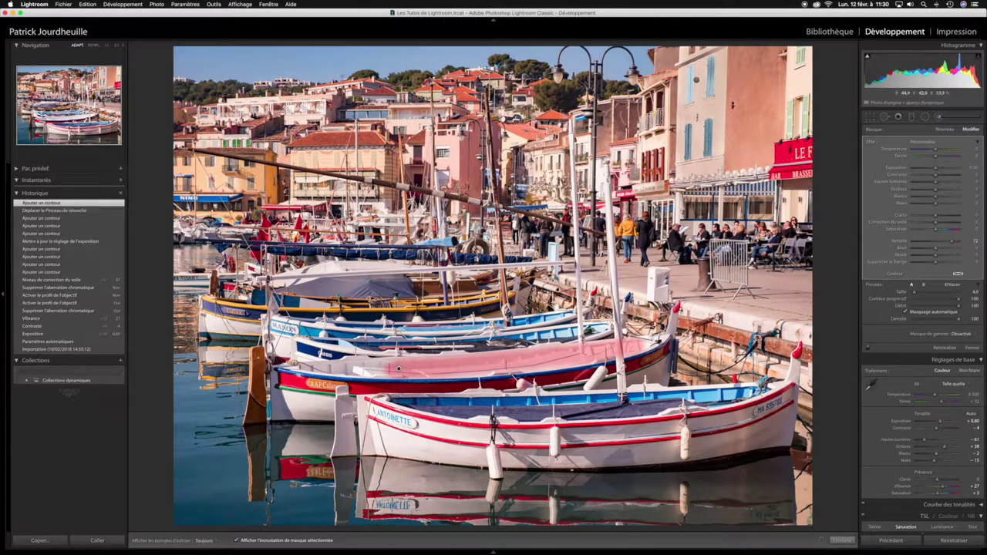
{"action": "key", "text": "h"}
{"action": "mouse_move", "coordinate": [374, 409]}
{"action": "left_mouse_down"}
{"action": "mouse_move", "coordinate": [395, 449]}
{"action": "mouse_move", "coordinate": [413, 428]}
{"action": "mouse_move", "coordinate": [384, 413]}
{"action": "mouse_move", "coordinate": [398, 432]}
{"action": "mouse_move", "coordinate": [374, 451]}
{"action": "mouse_move", "coordinate": [367, 408]}
{"action": "left_mouse_up"}
Add strokes over the red boat and blue boat's left end, then hide the overlay.
{"action": "left_click", "coordinate": [398, 369]}
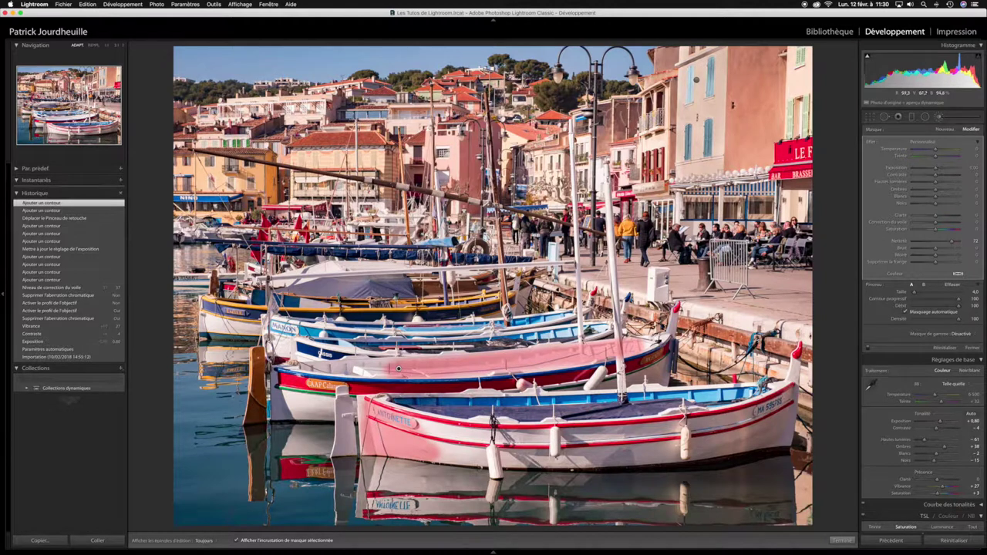
{"action": "mouse_move", "coordinate": [275, 341]}
{"action": "left_mouse_down"}
{"action": "mouse_move", "coordinate": [286, 333]}
{"action": "mouse_move", "coordinate": [202, 328]}
{"action": "left_mouse_up"}
{"action": "key", "text": "h"}
{"action": "key", "text": "h"}
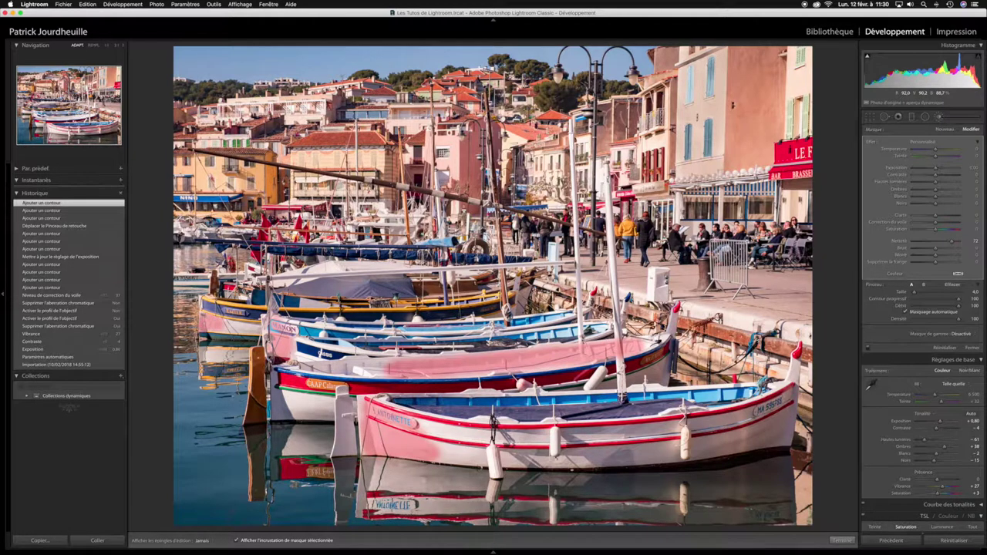
{"action": "left_click", "coordinate": [398, 369]}
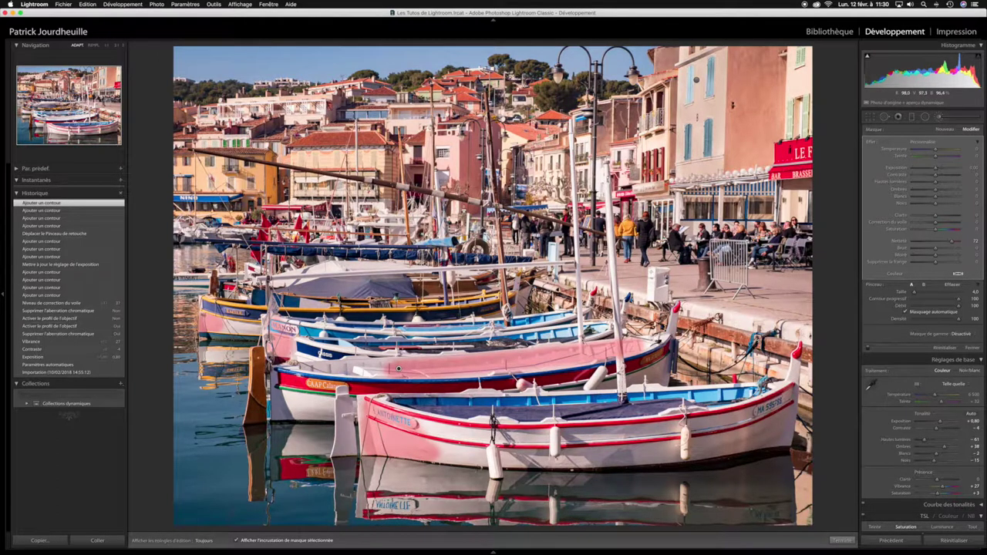
{"action": "left_click_drag", "start_coordinate": [653, 273], "coordinate": [650, 300]}
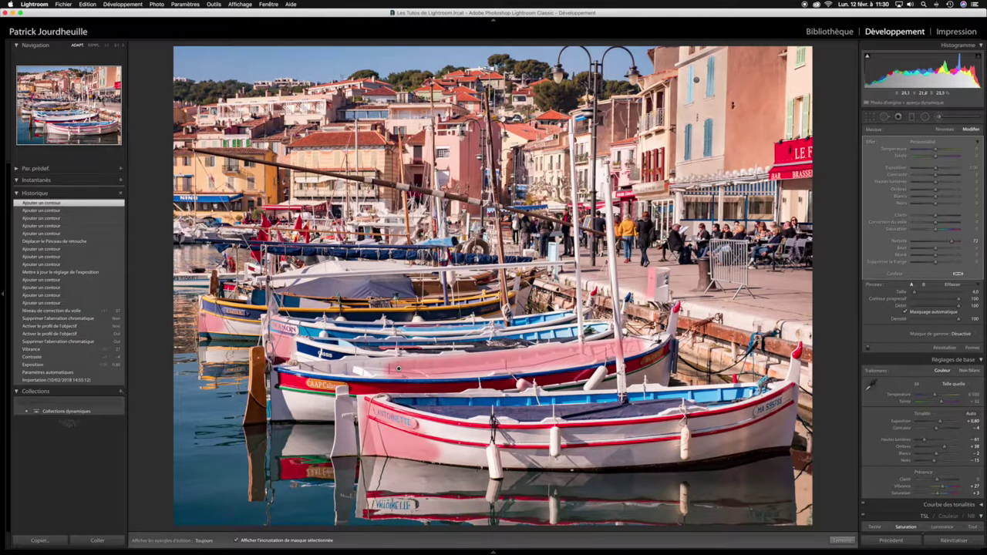
{"action": "key", "text": "o"}
{"action": "key", "text": "o"}
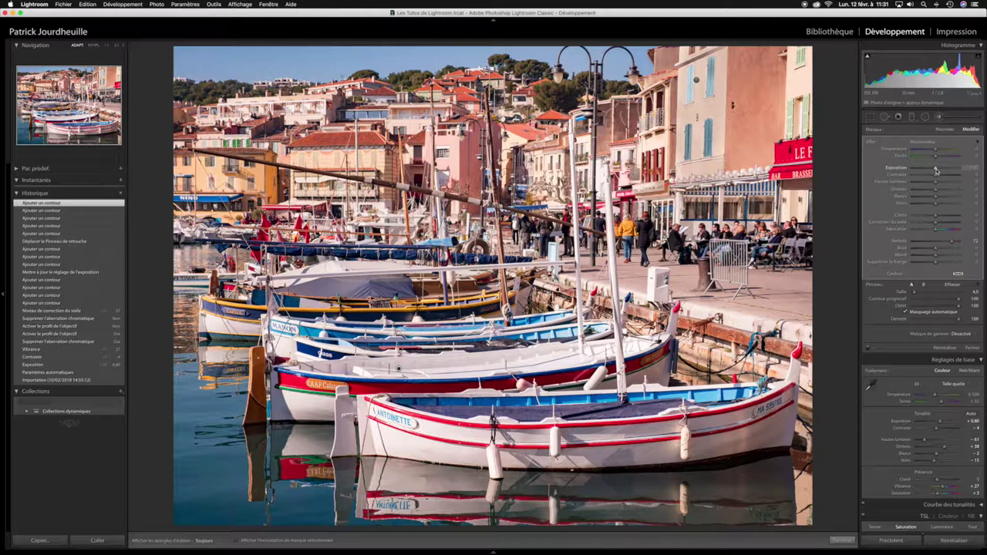
Set the boat hull mask exposure to about -0.41.
{"action": "left_click_drag", "start_coordinate": [936, 169], "coordinate": [933, 170]}
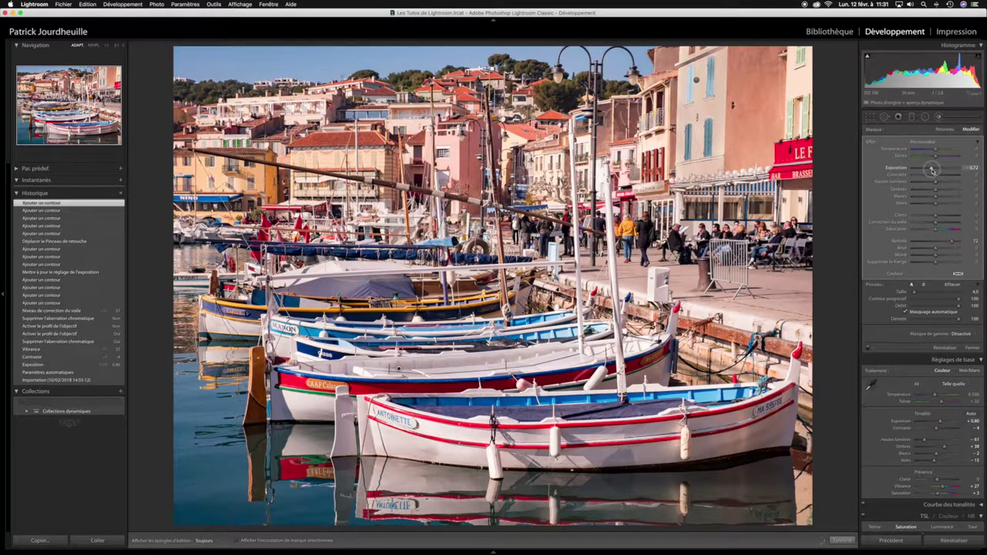
{"action": "left_click_drag", "start_coordinate": [933, 171], "coordinate": [932, 170]}
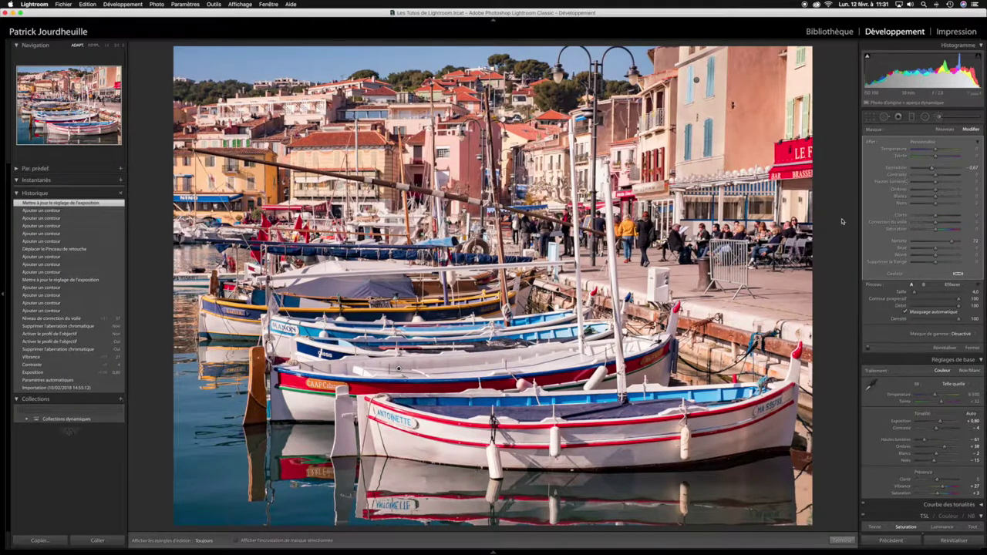
{"action": "left_click", "coordinate": [932, 170]}
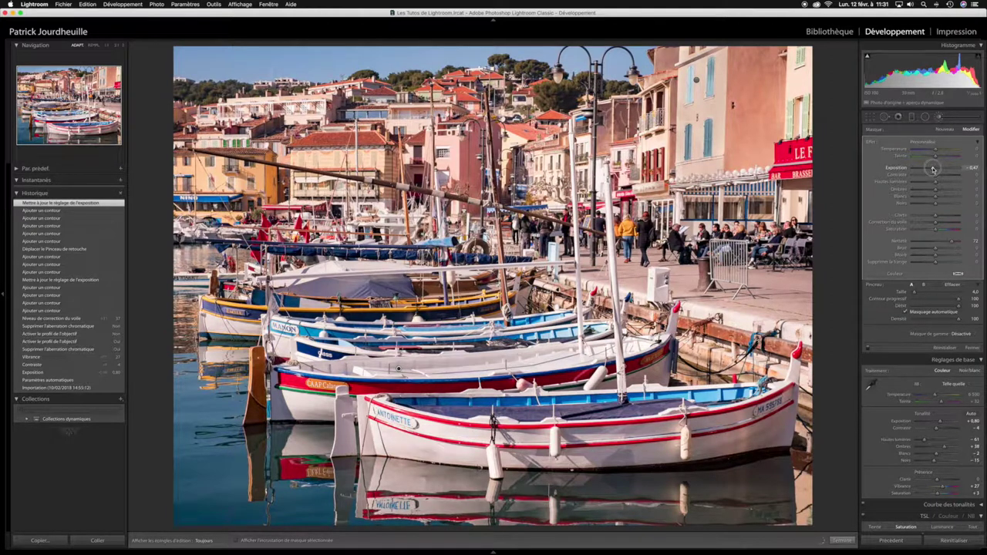
{"action": "left_click_drag", "start_coordinate": [934, 169], "coordinate": [934, 169]}
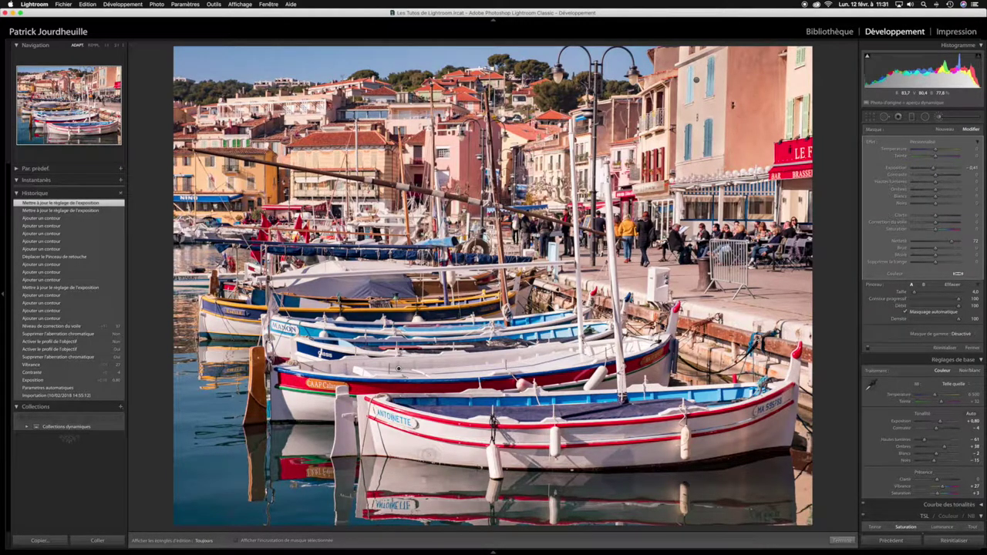
Erase stray overspill from the hull mask.
{"action": "key", "text": "alt"}
{"action": "key", "text": "h"}
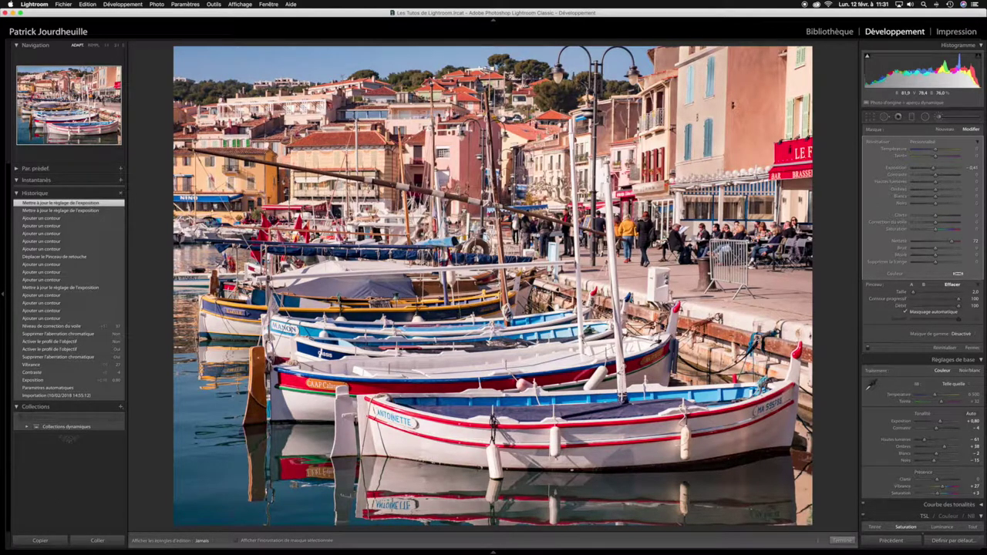
{"action": "left_click_drag", "start_coordinate": [387, 481], "coordinate": [336, 493]}
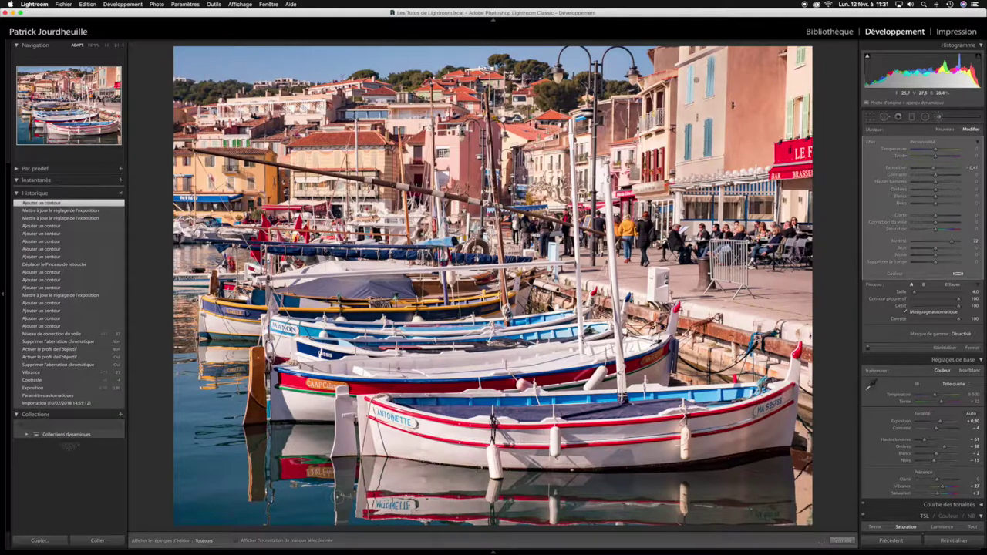